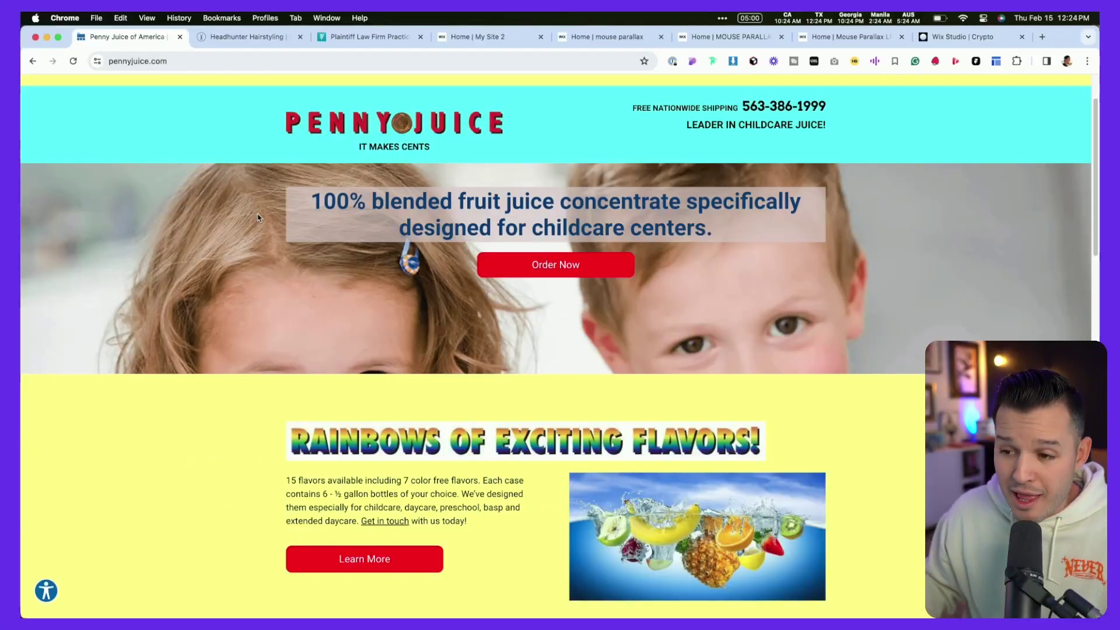
Look over the Penny Juice site, then move to the Headhunter Hairstyling tab.
scroll(437, 285, "up", 2)
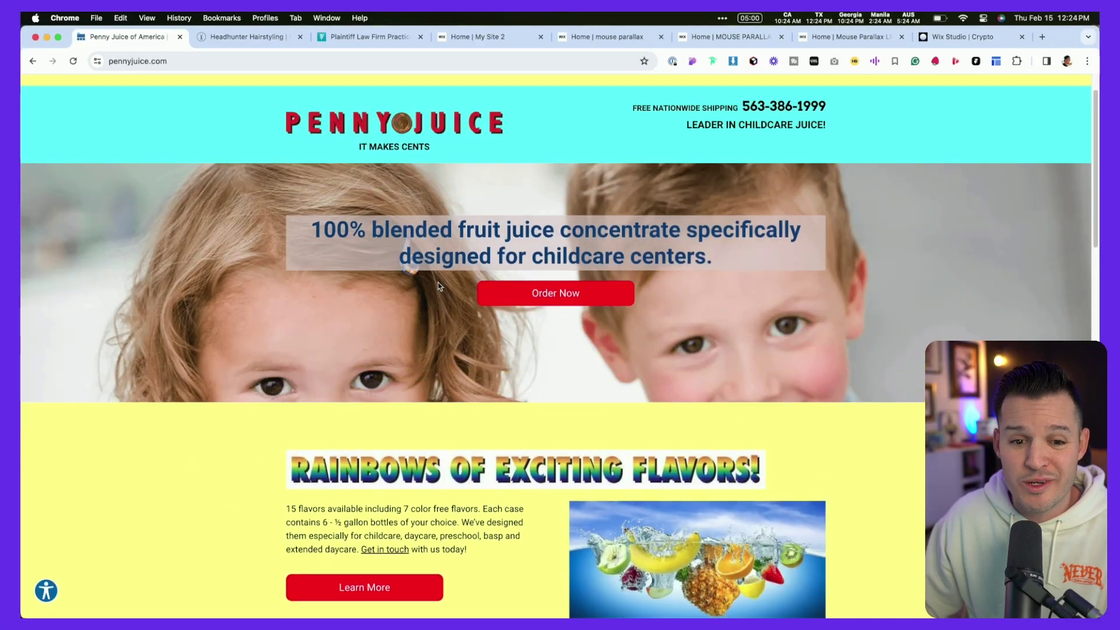
scroll(439, 286, "down", 2)
scroll(439, 286, "up", 3)
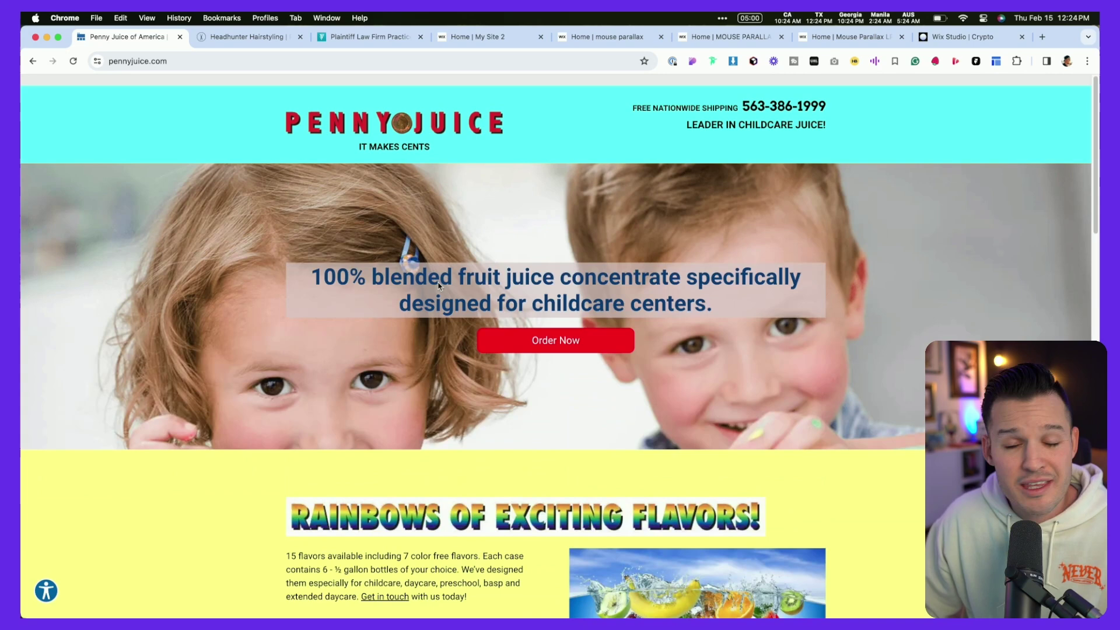
key("ctrl+Tab")
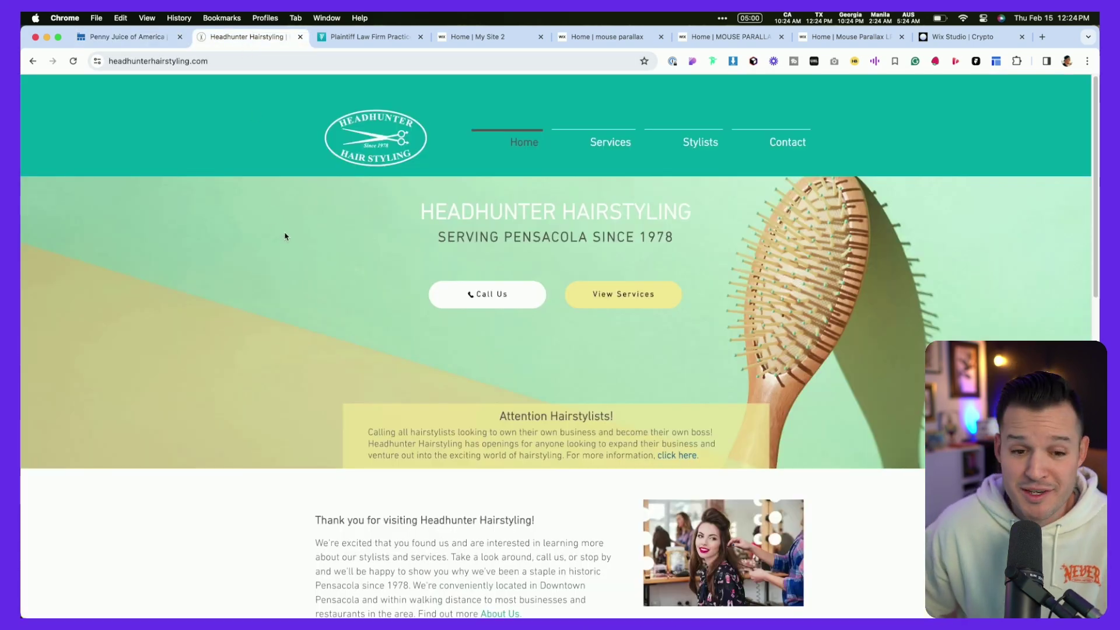
Skim the Headhunter page, then switch to the Litify plaintiff law firm page and scroll it.
scroll(285, 236, "down", 1)
scroll(285, 236, "up", 1)
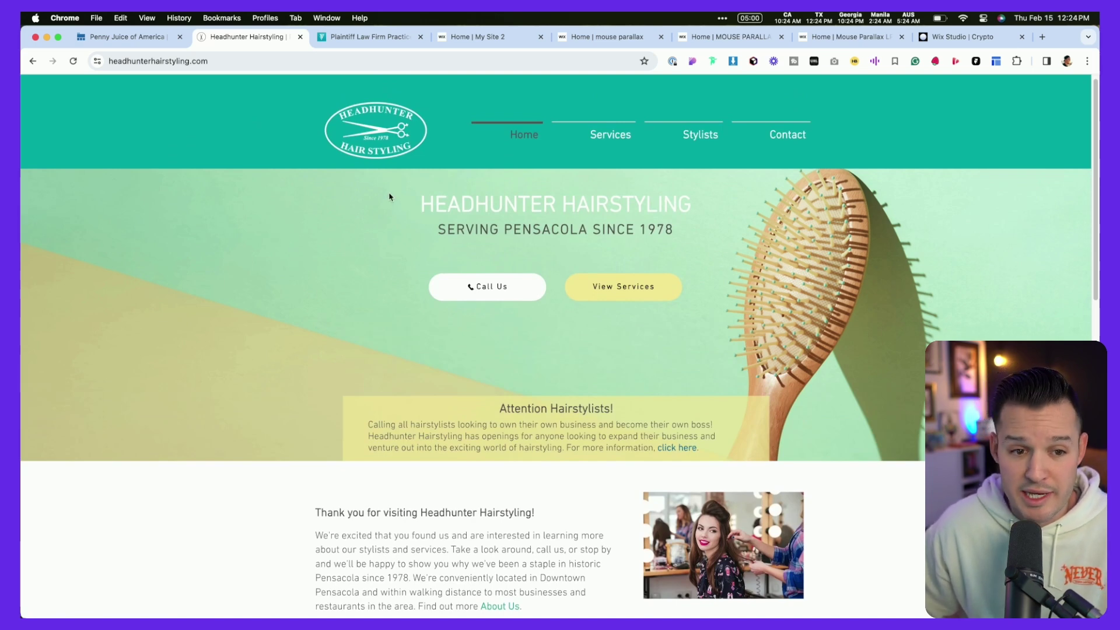
key("ctrl+Tab")
scroll(367, 235, "down", 2)
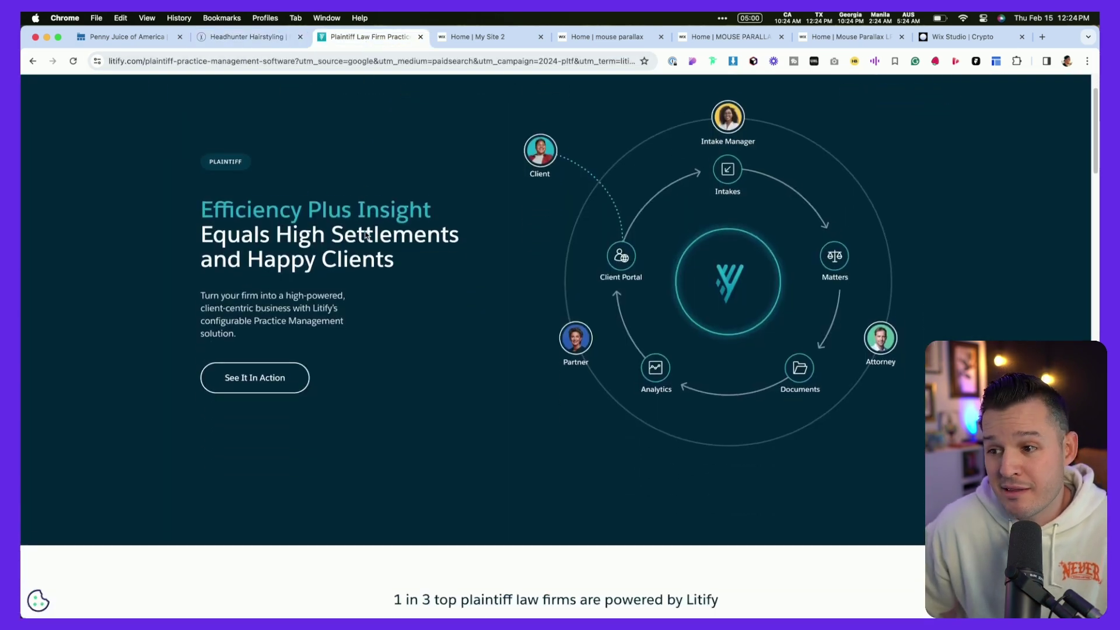
scroll(367, 235, "up", 2)
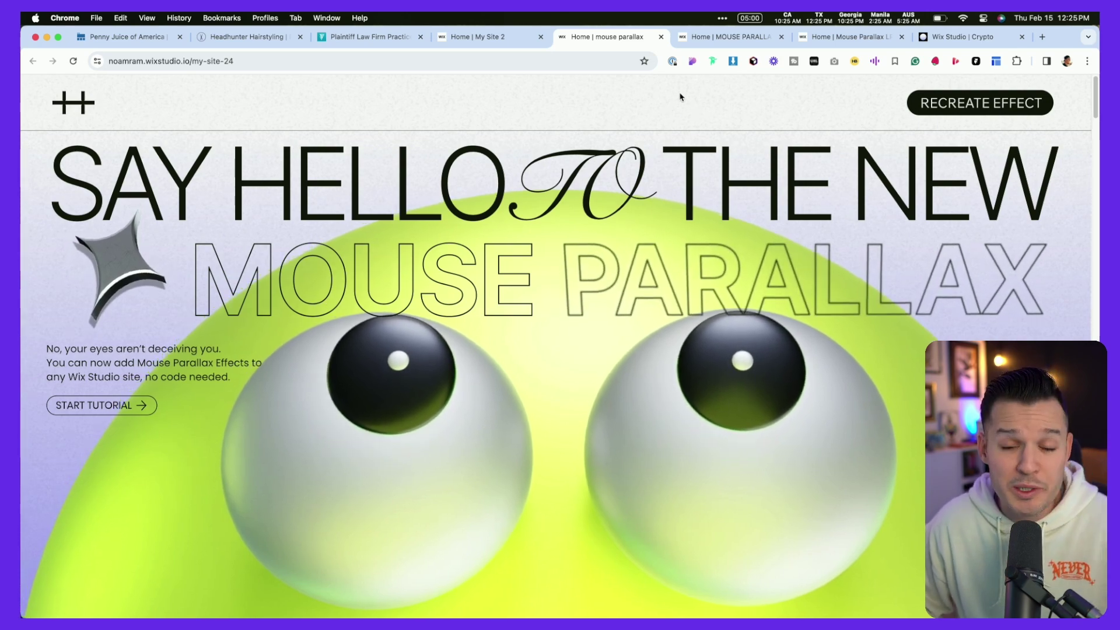
Switch to the other Mouse Parallax demo site's tab.
left_click(709, 37)
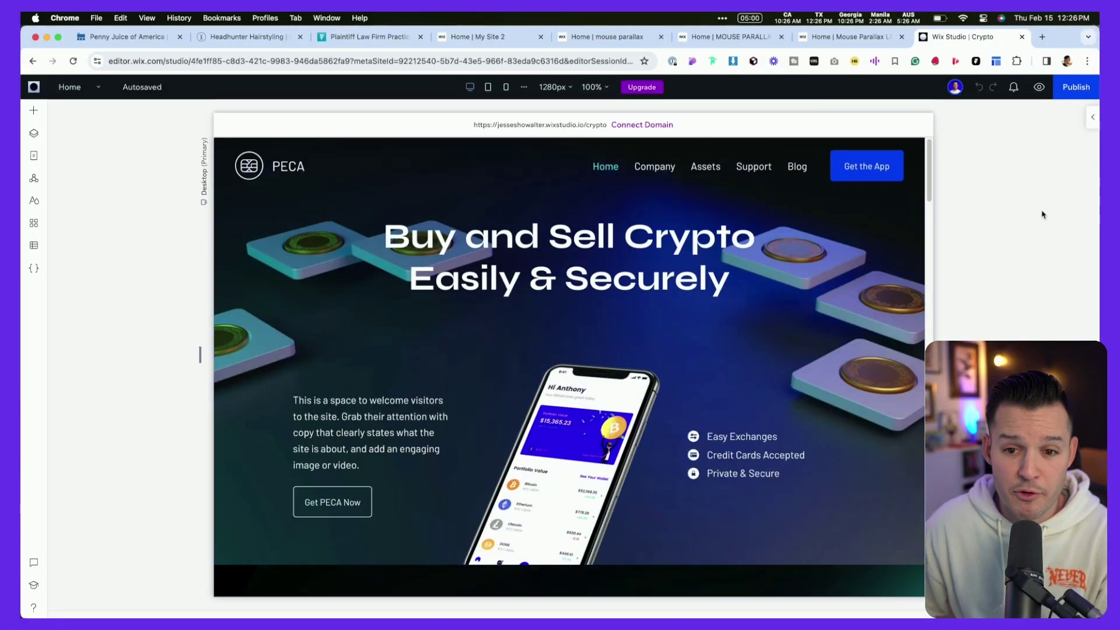
Preview the PECA crypto landing page, scroll through it, and return to the editor.
left_click(1037, 90)
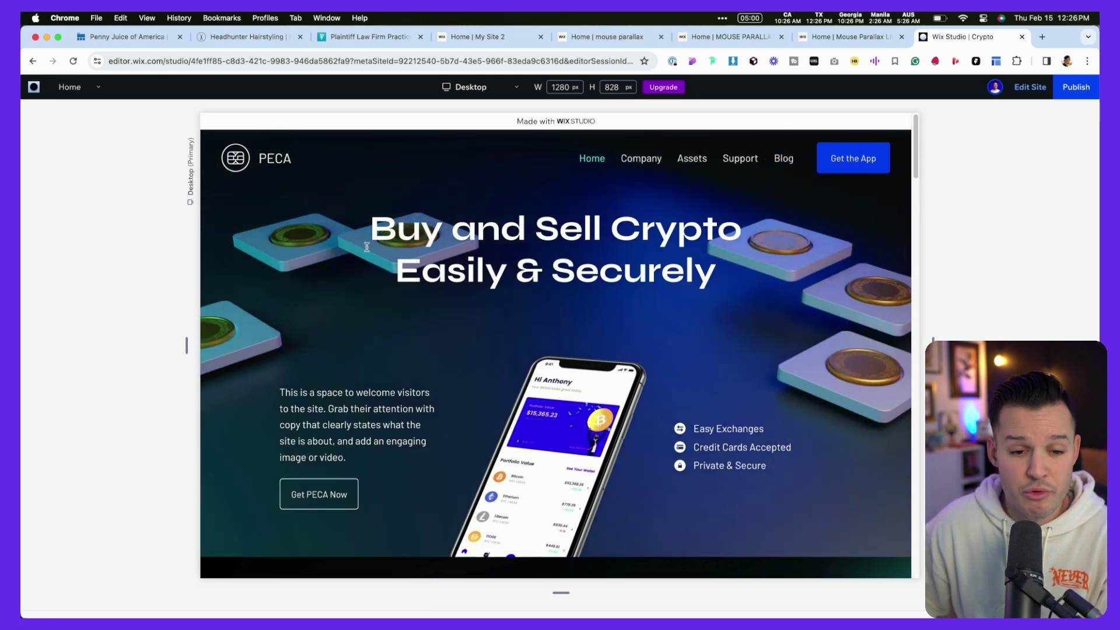
scroll(533, 333, "down", 5)
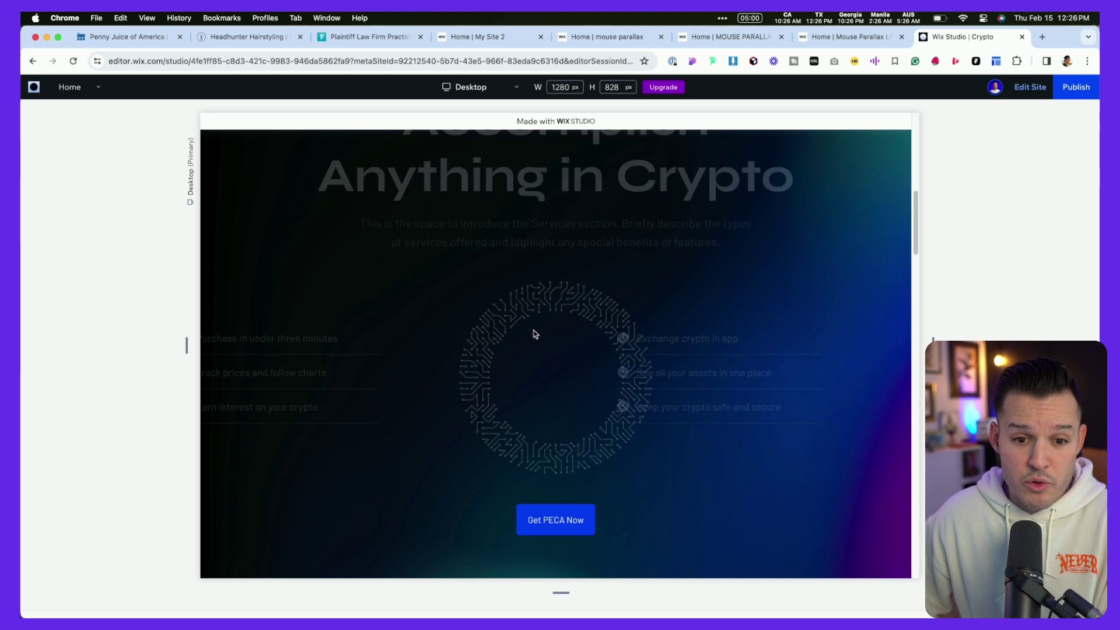
scroll(532, 333, "up", 5)
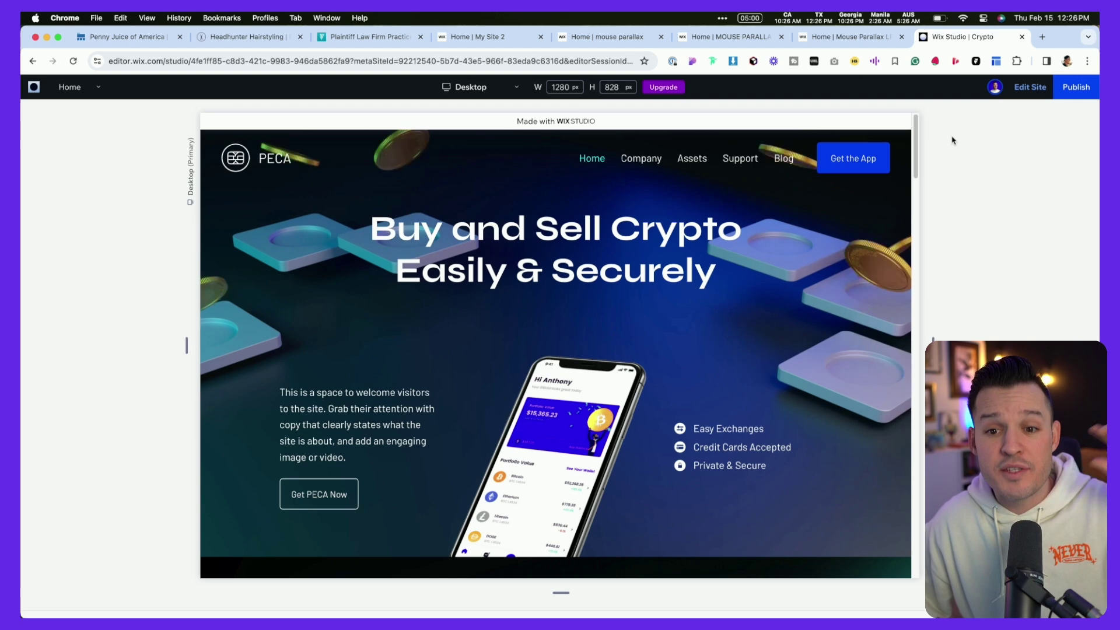
left_click(1036, 88)
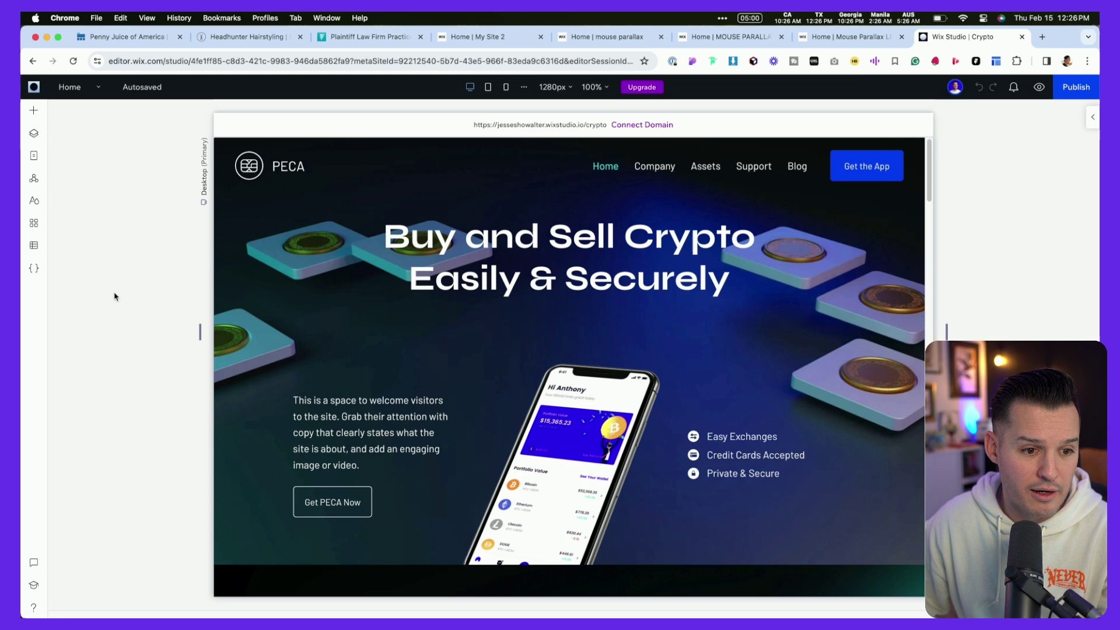
In the Layers panel, unhide the first, second and fourth hidden hero images.
left_click(563, 413)
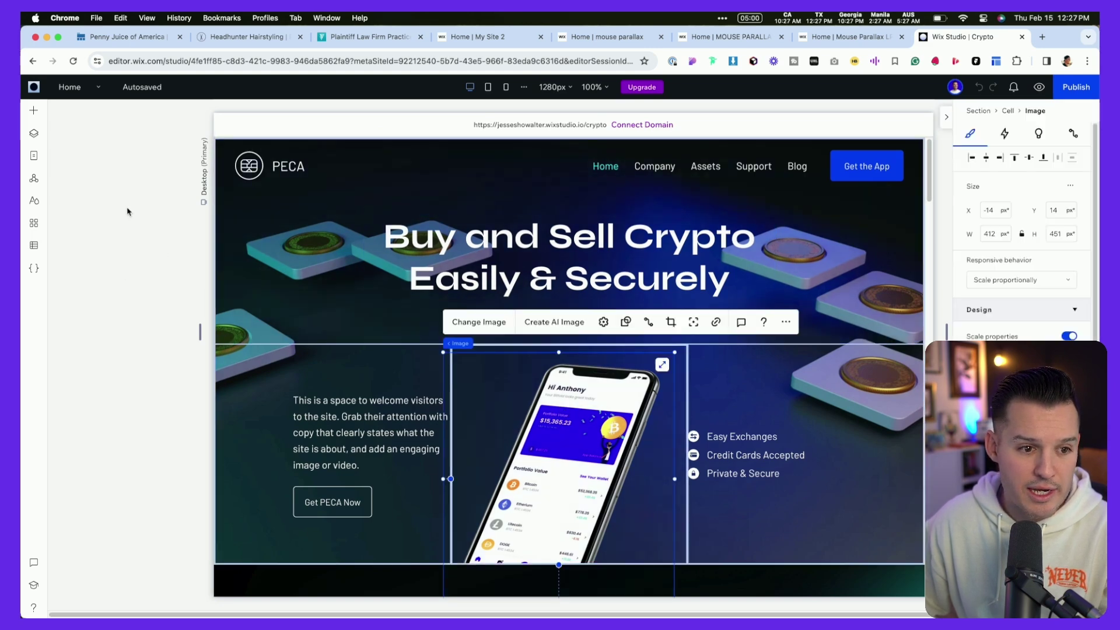
left_click(35, 135)
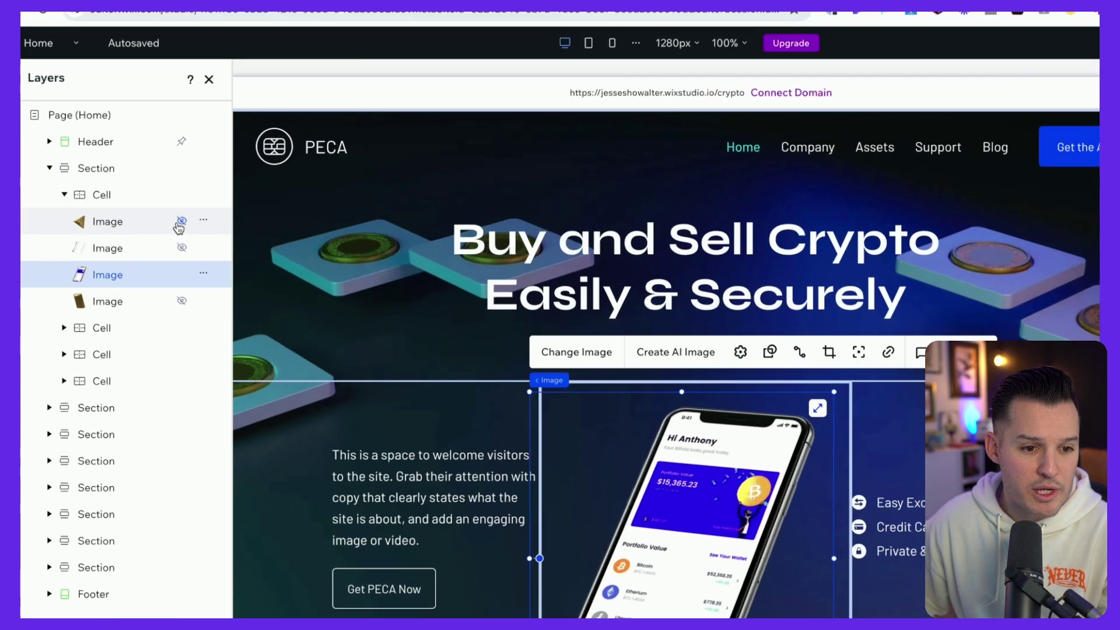
left_click(180, 222)
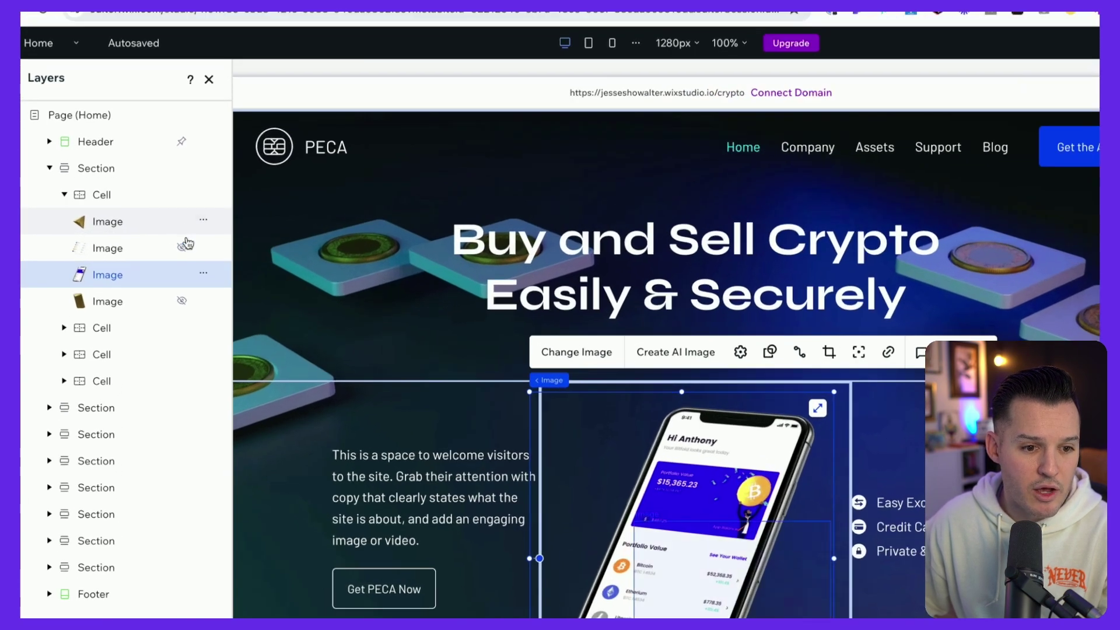
left_click(182, 248)
left_click(183, 301)
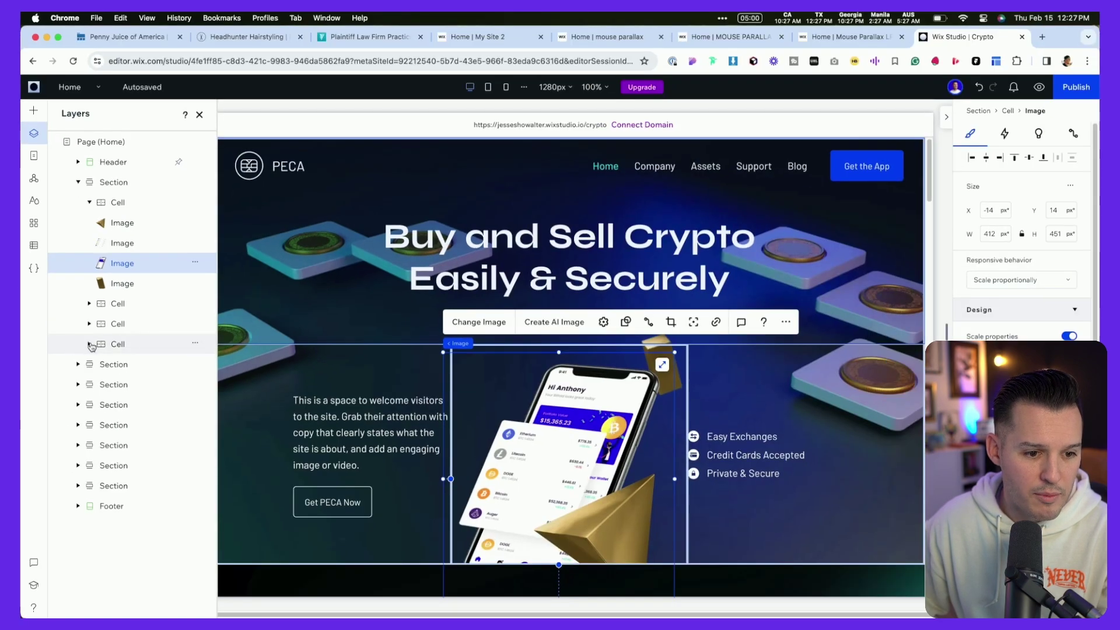
Expand the third cell, reveal its hidden gold coin images, and select the small gold ball.
left_click(90, 345)
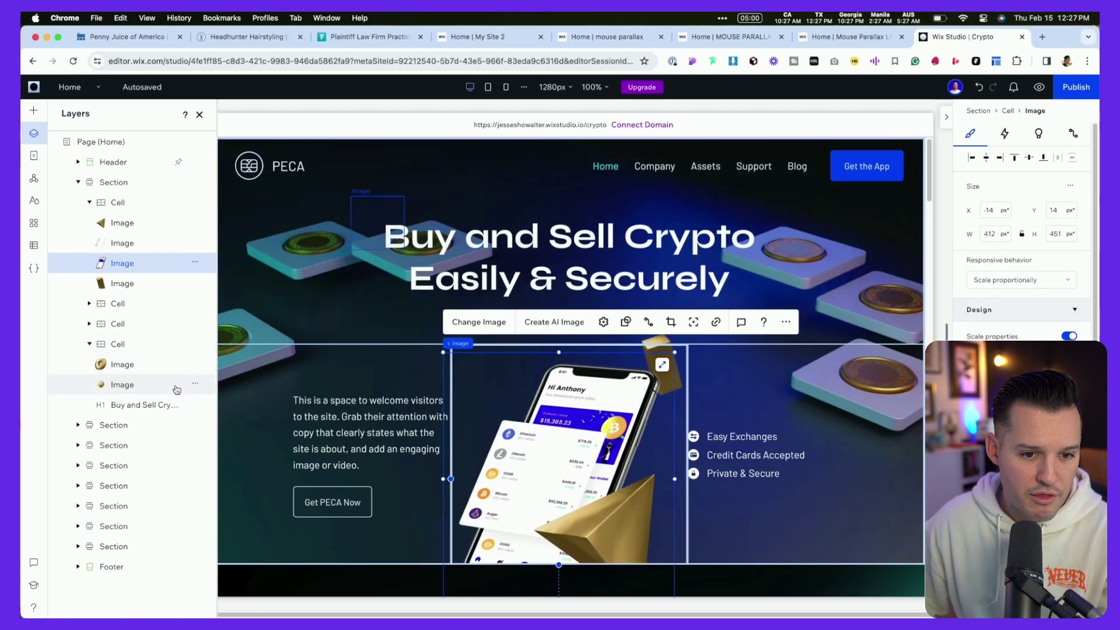
left_click(178, 386)
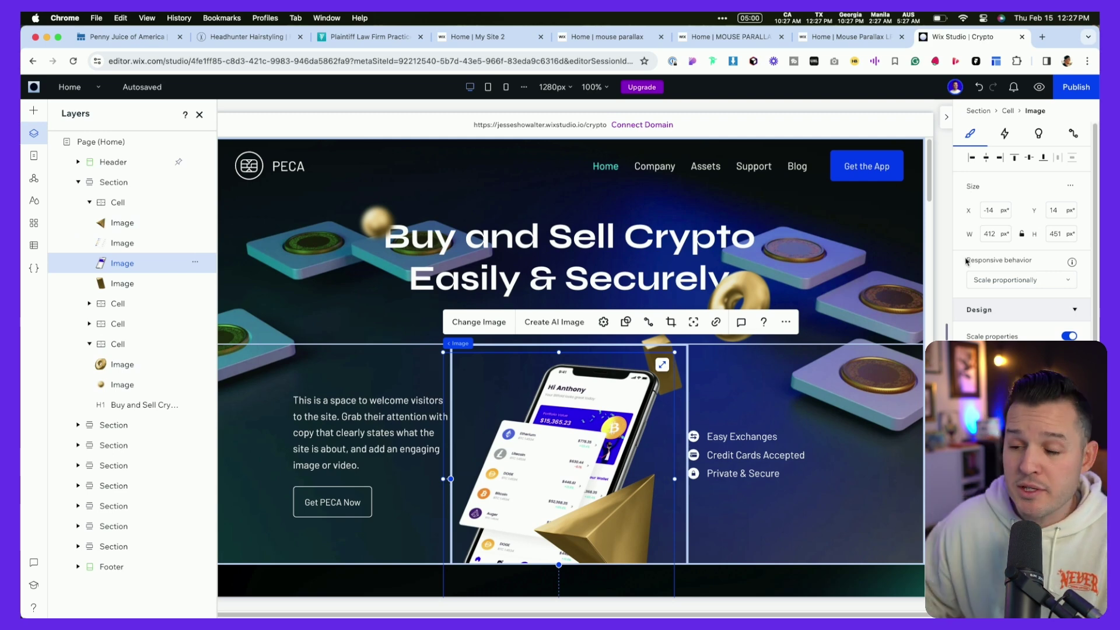
left_click(129, 385)
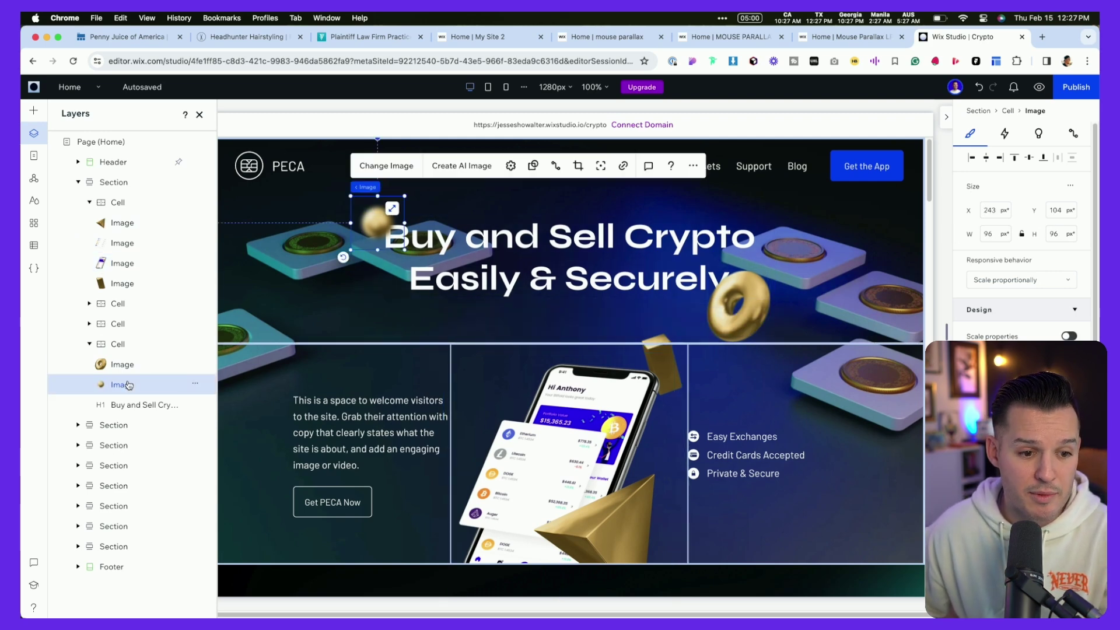
Apply the Tilt 3D mouse effect to the hero's phone mockup image.
left_click(127, 264)
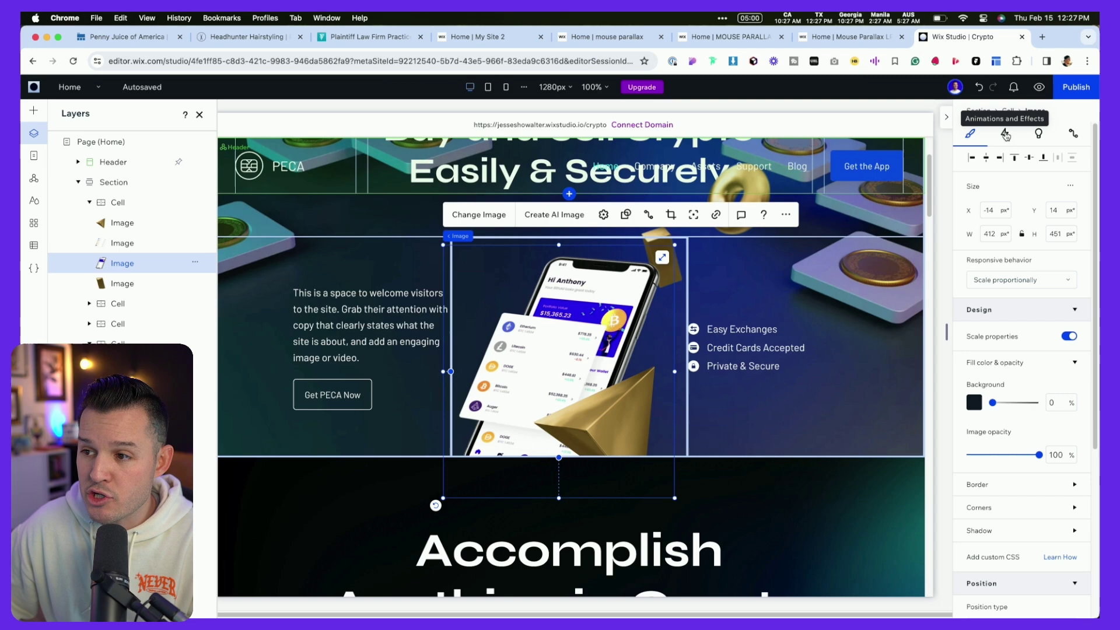
left_click(1005, 134)
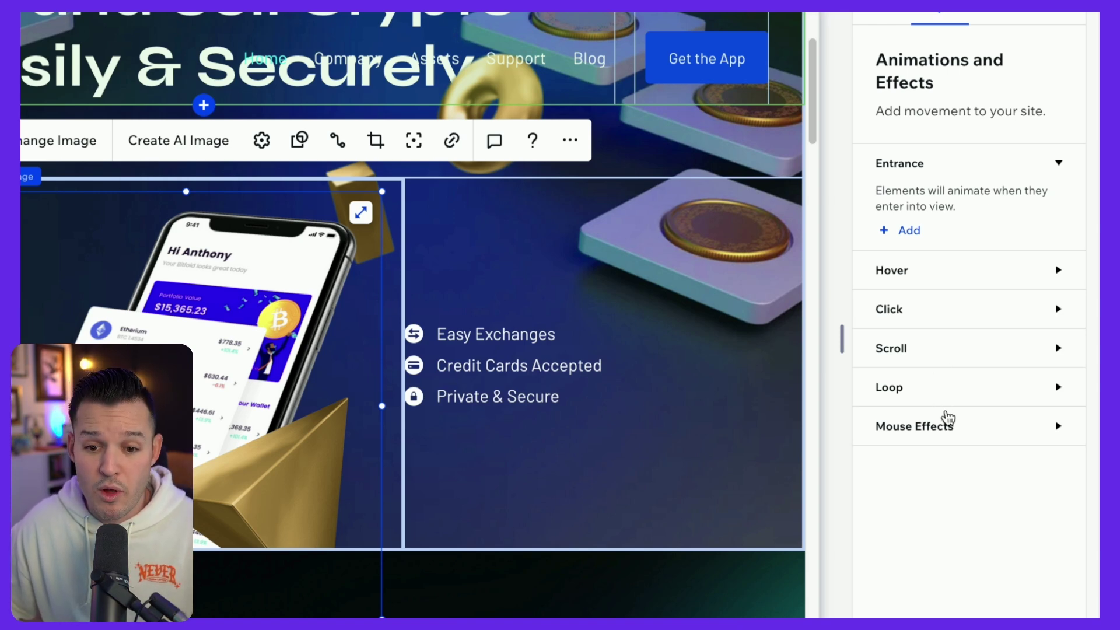
left_click(949, 428)
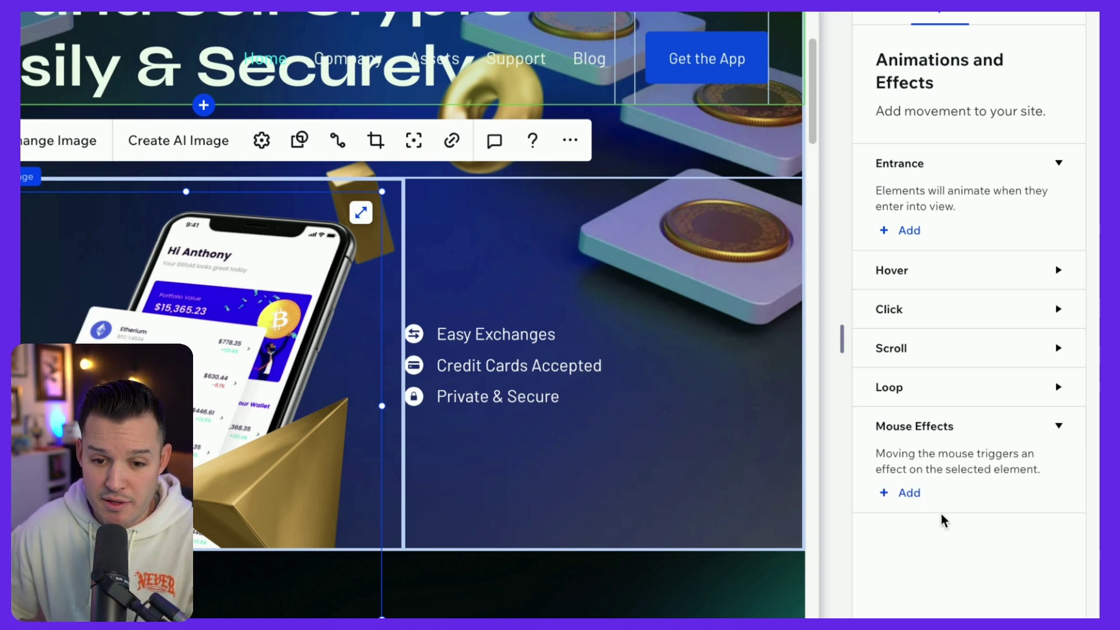
left_click(911, 494)
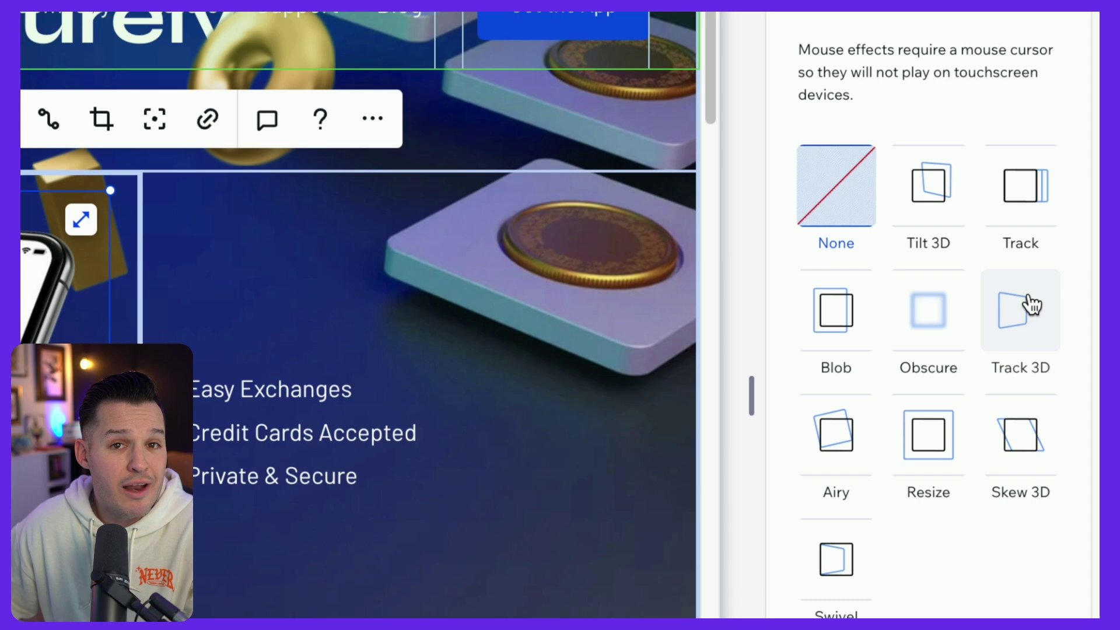
left_click(934, 204)
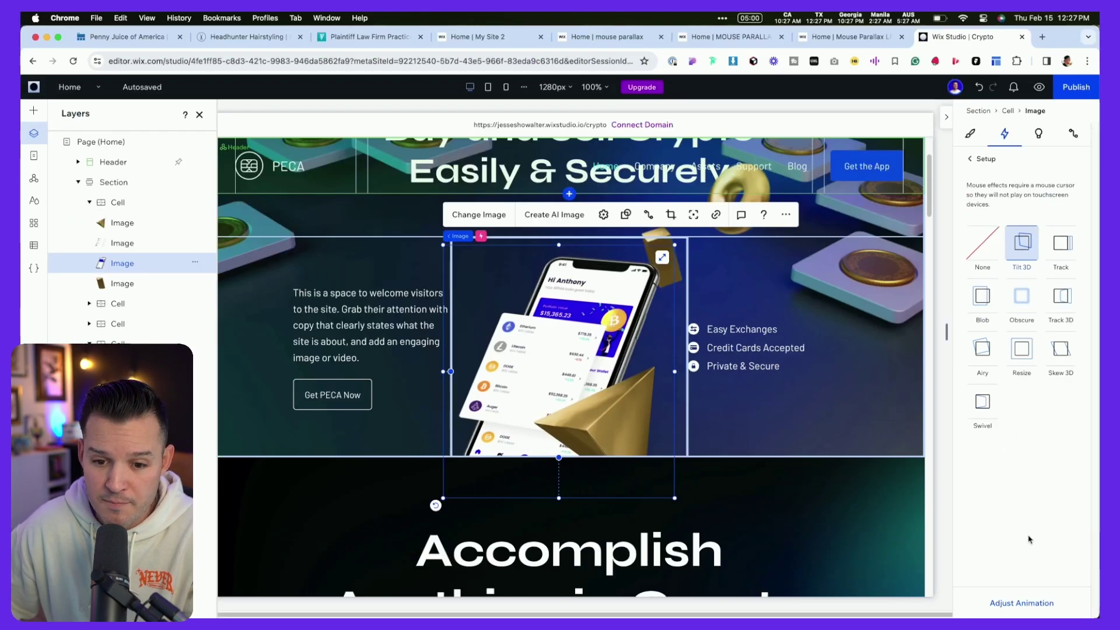
Lower the phone's Tilt 3D perspective from 10 to 6.2.
left_click(1030, 603)
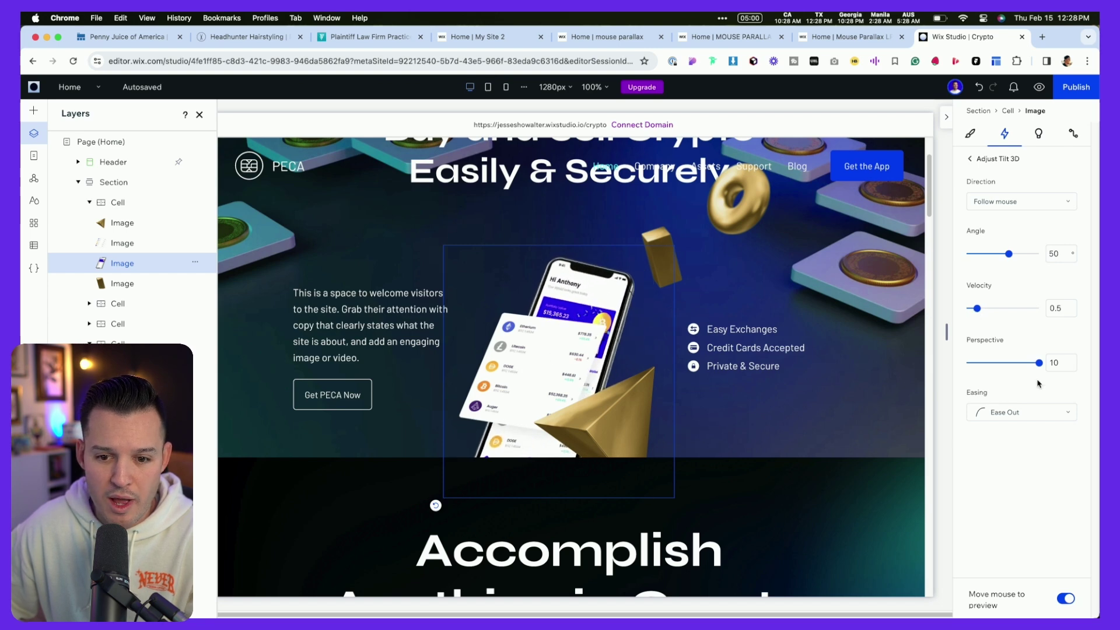
left_click(1007, 364)
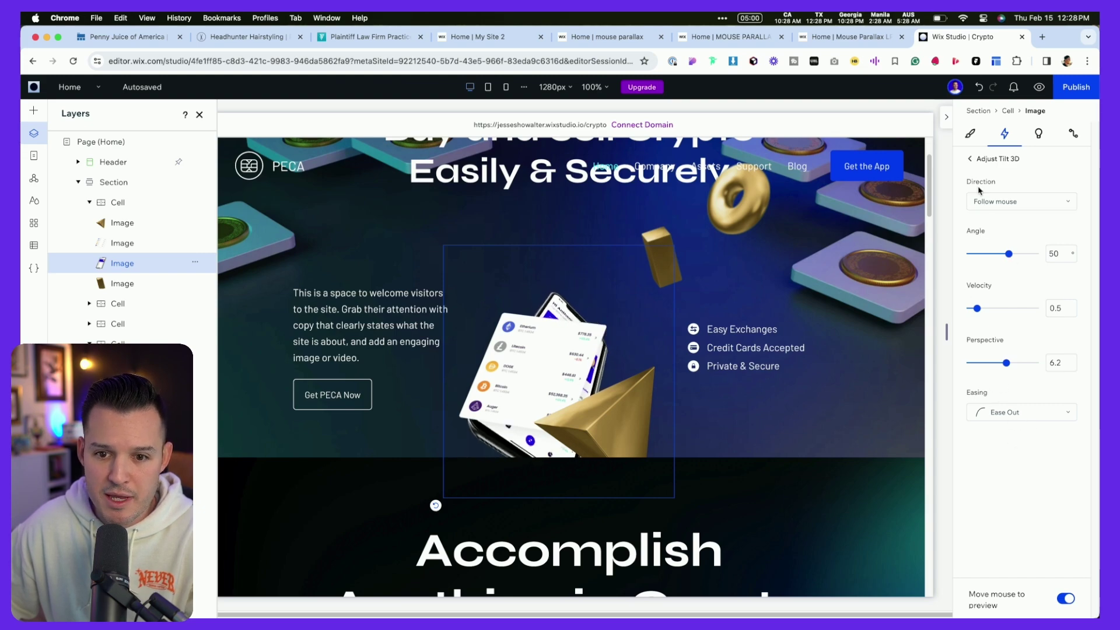
left_click(970, 160)
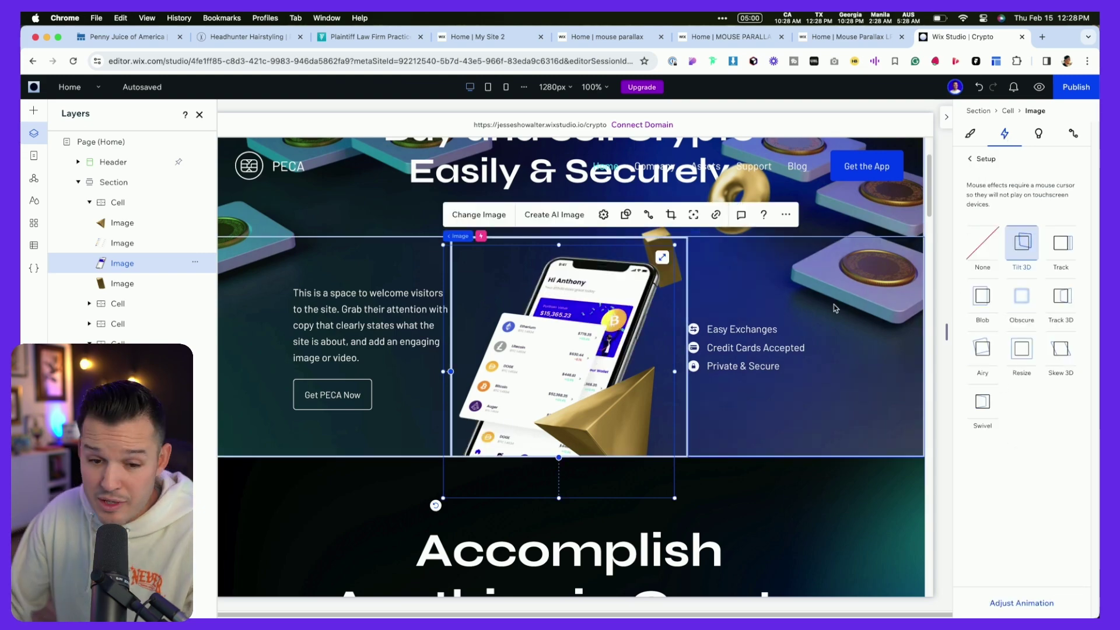
Give the small gold ball a Track mouse effect (90 px distance, 0.1 velocity).
scroll(791, 310, "down", 3)
scroll(791, 309, "up", 5)
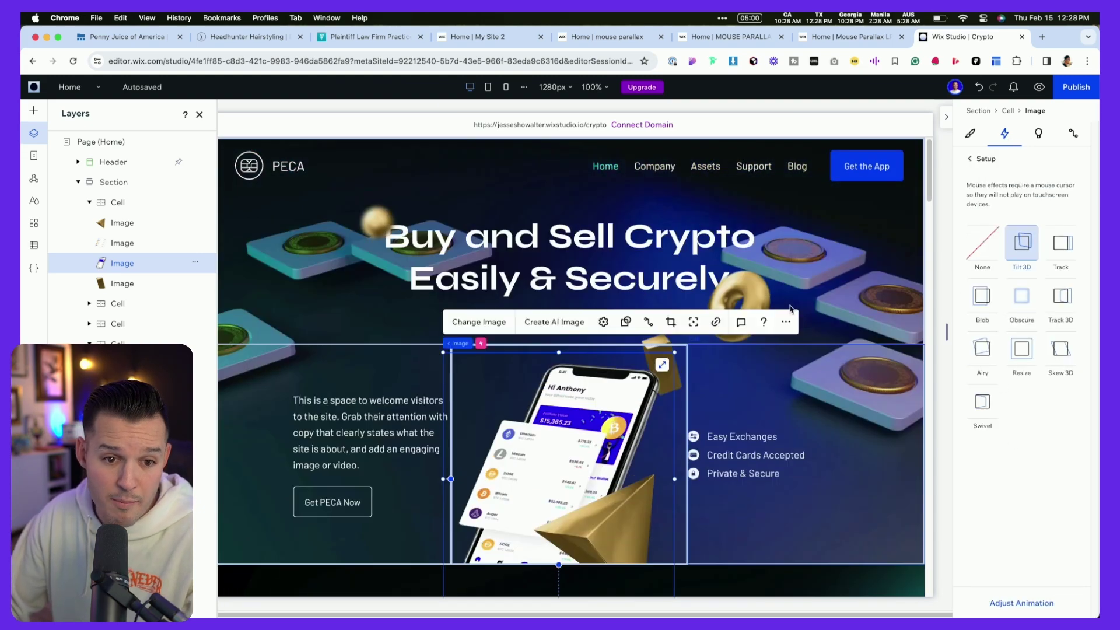
left_click(382, 222)
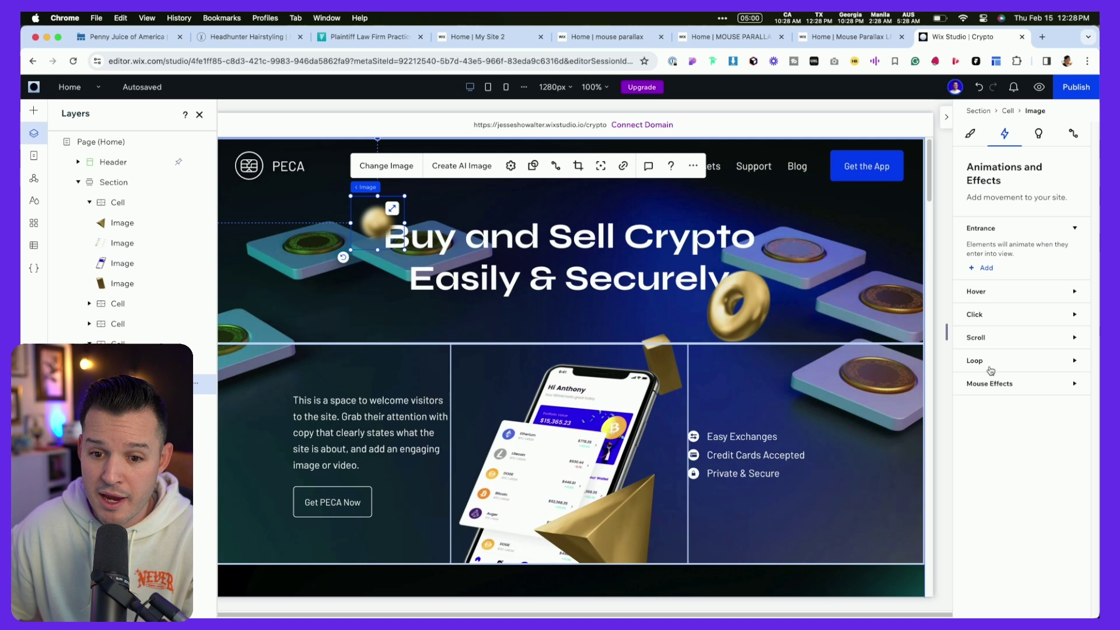
left_click(985, 424)
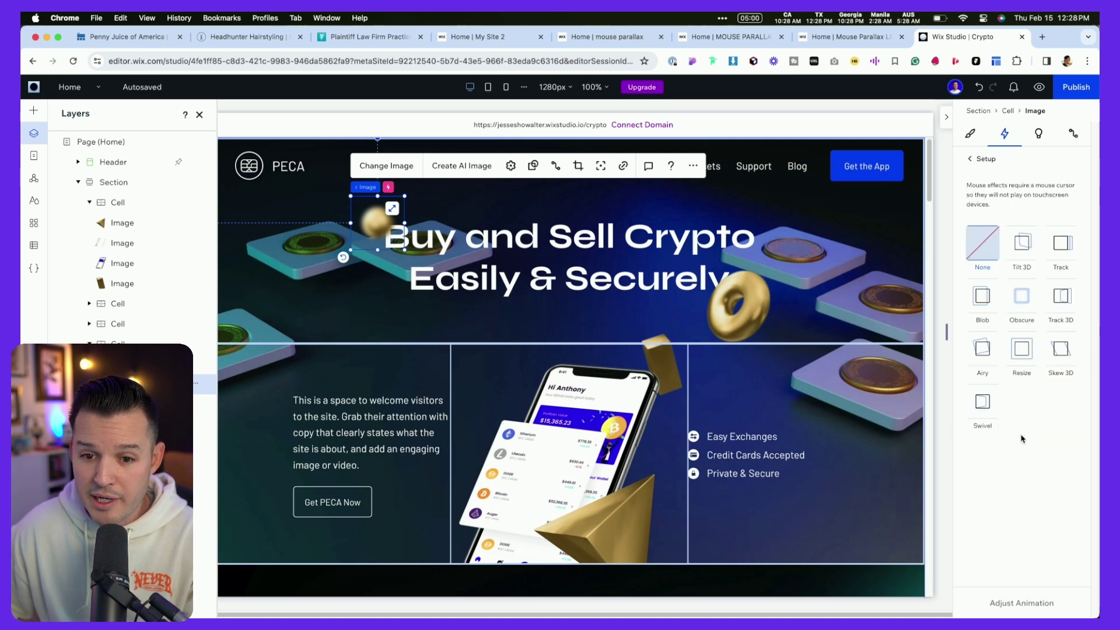
left_click(1063, 251)
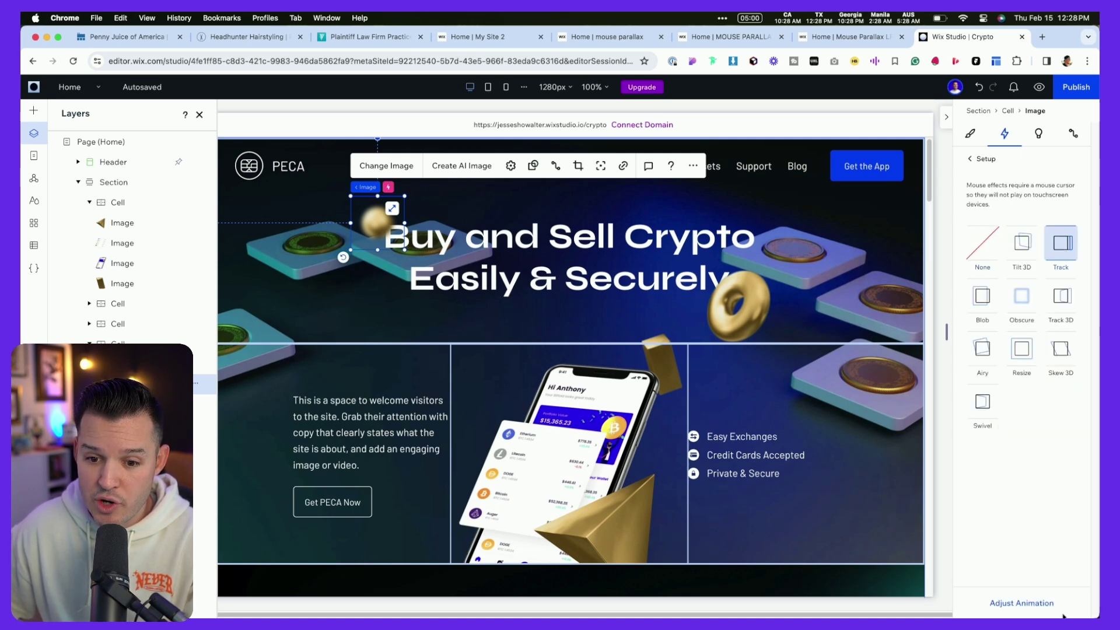
left_click(1036, 610)
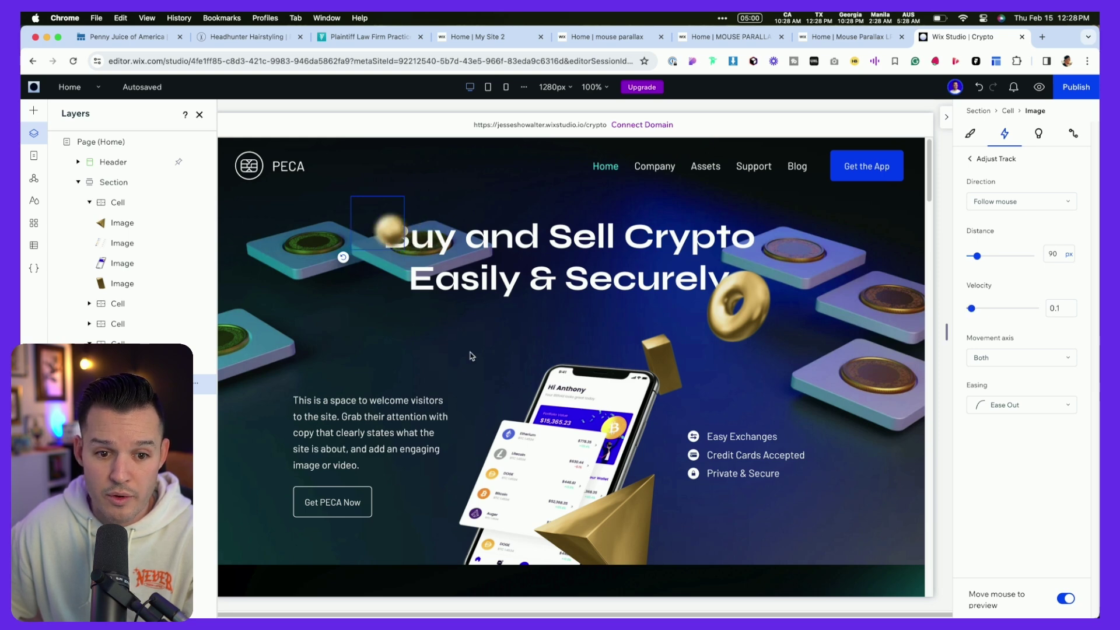
Return to the gold ball's list of mouse effects.
left_click(972, 161)
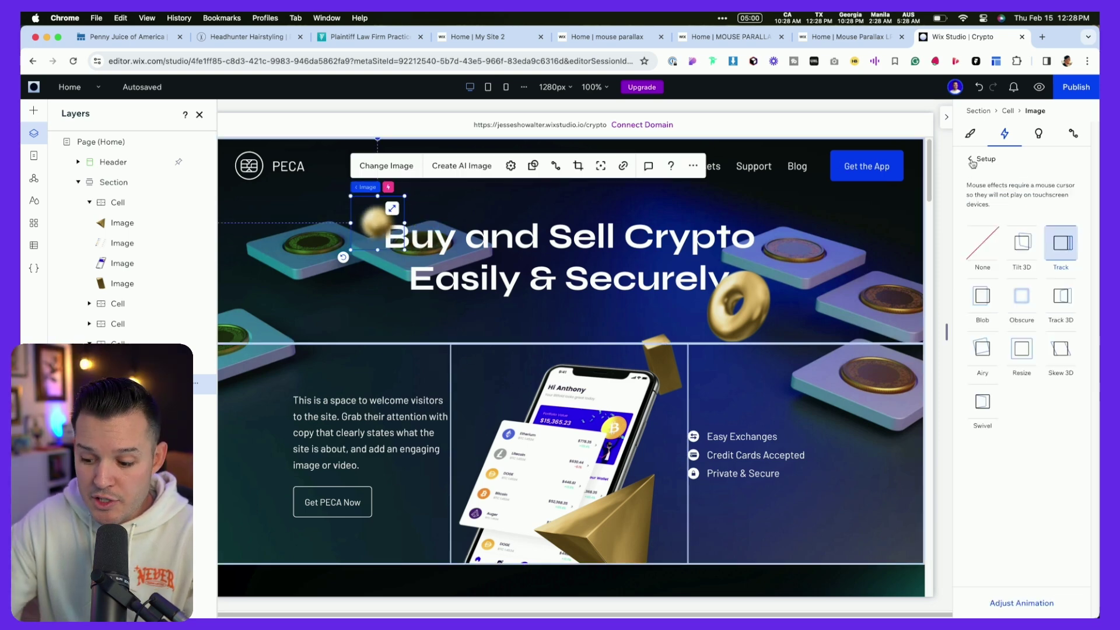